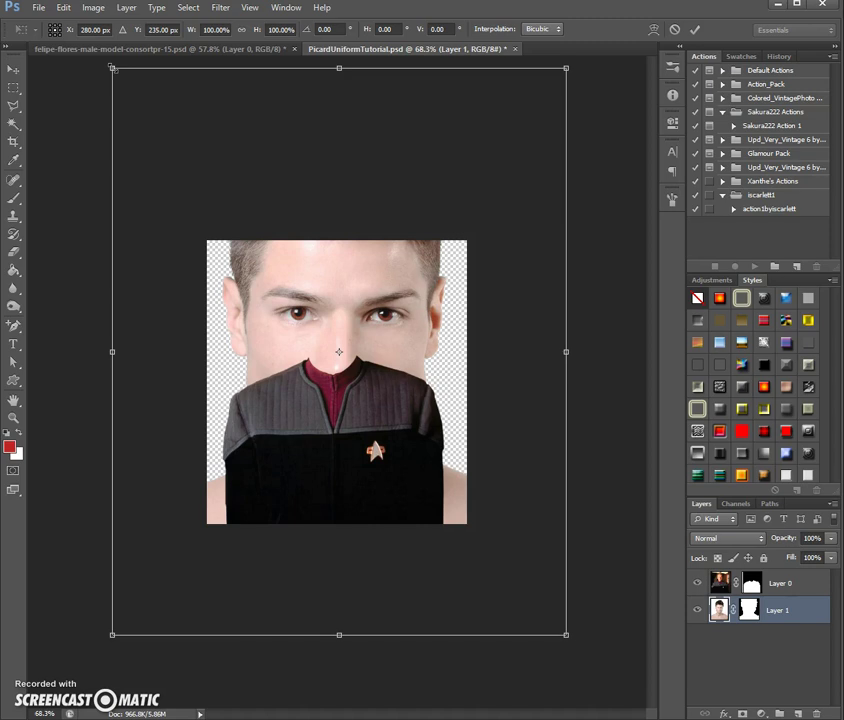
# Try scaling the face photo down to about 90%, shifting the transform's reference point off-centre and back to the middle.
pyautogui.moveTo(112, 68); pyautogui.dragTo(130, 90)
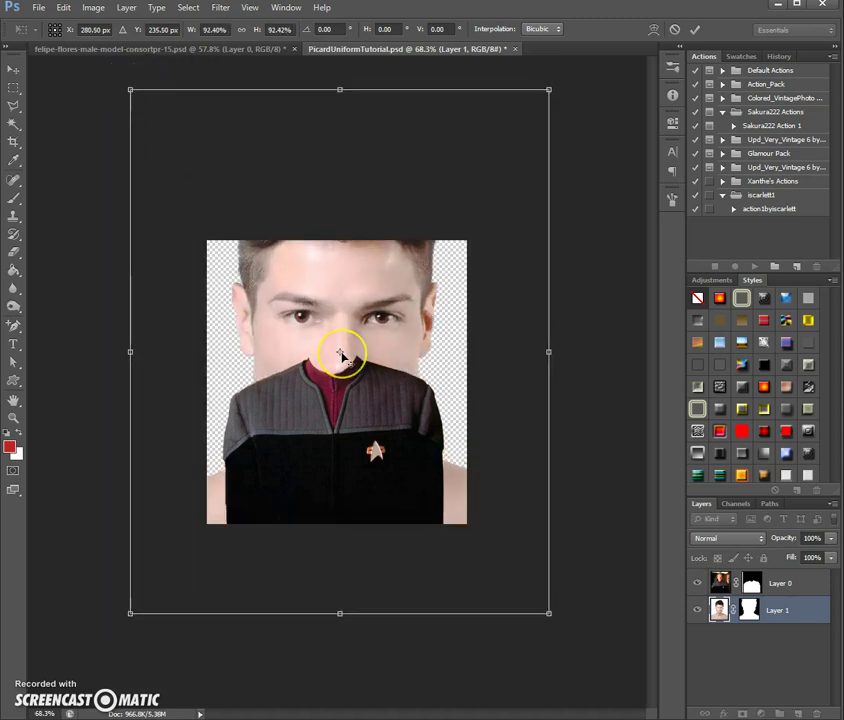
pyautogui.moveTo(340, 355); pyautogui.dragTo(213, 264)
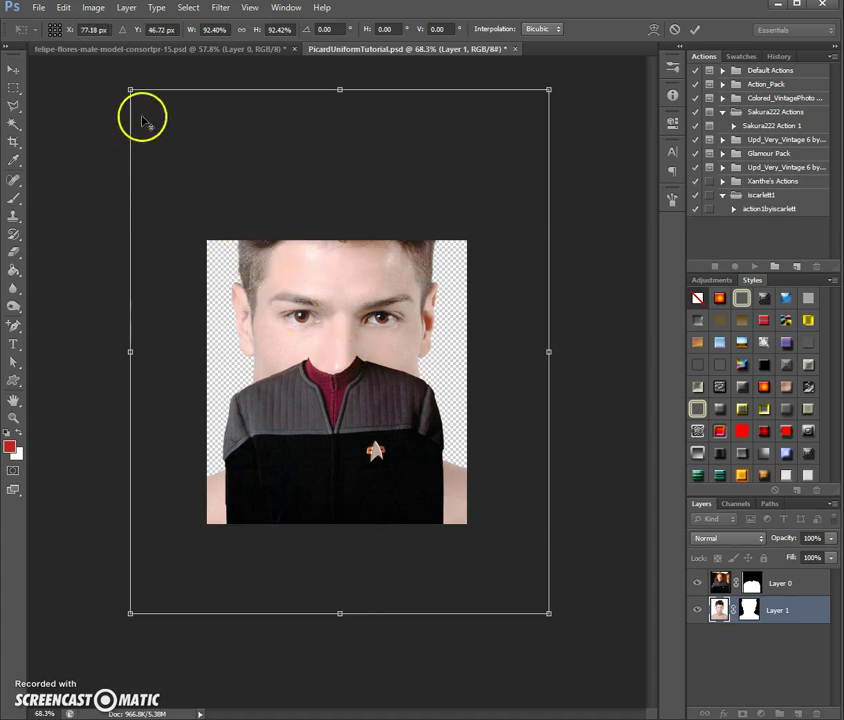
pyautogui.moveTo(130, 90)
pyautogui.mouseDown()
pyautogui.moveTo(186, 152)
pyautogui.moveTo(124, 102)
pyautogui.moveTo(133, 95)
pyautogui.mouseUp()
pyautogui.moveTo(245, 268); pyautogui.dragTo(303, 316)
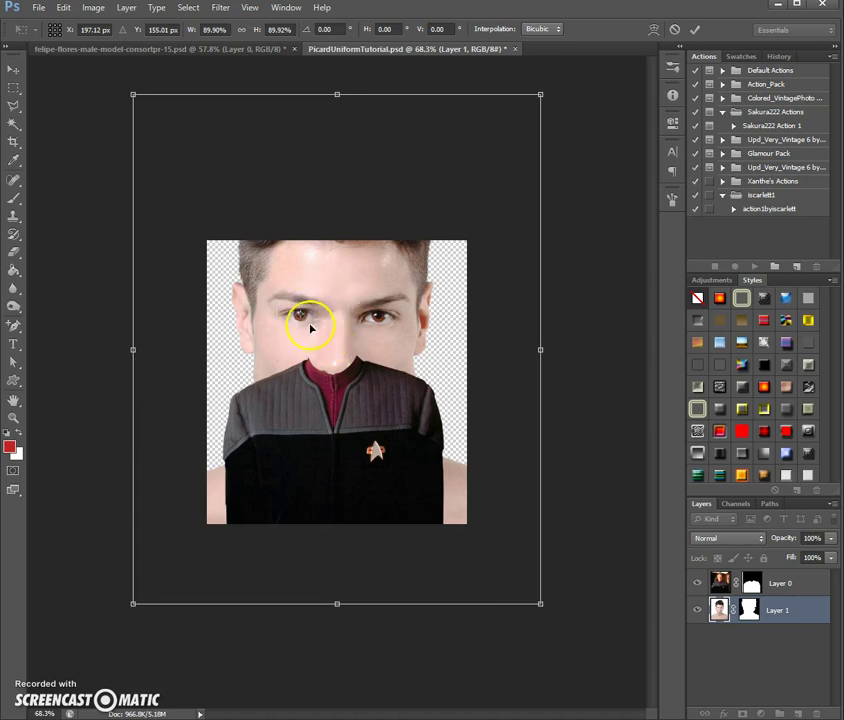
pyautogui.moveTo(300, 316); pyautogui.dragTo(338, 353)
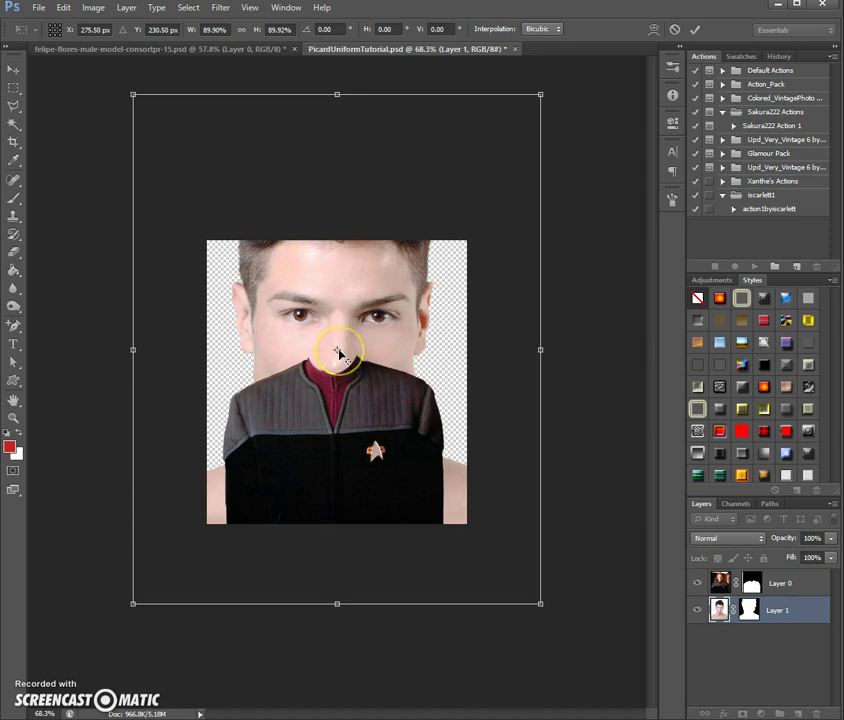
pyautogui.scroll(1, 338, 353)
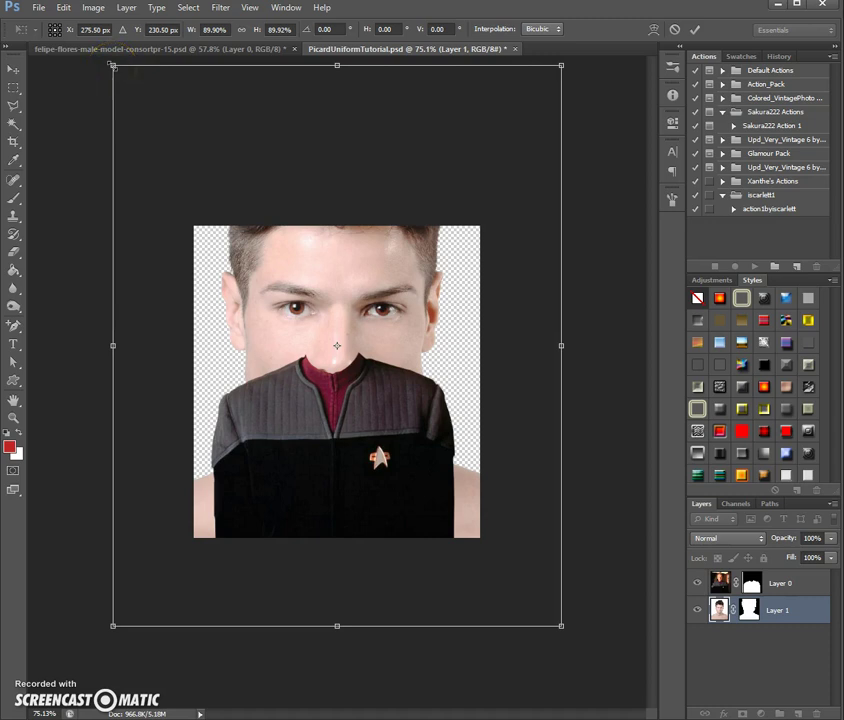
pyautogui.moveTo(112, 66); pyautogui.dragTo(125, 113)
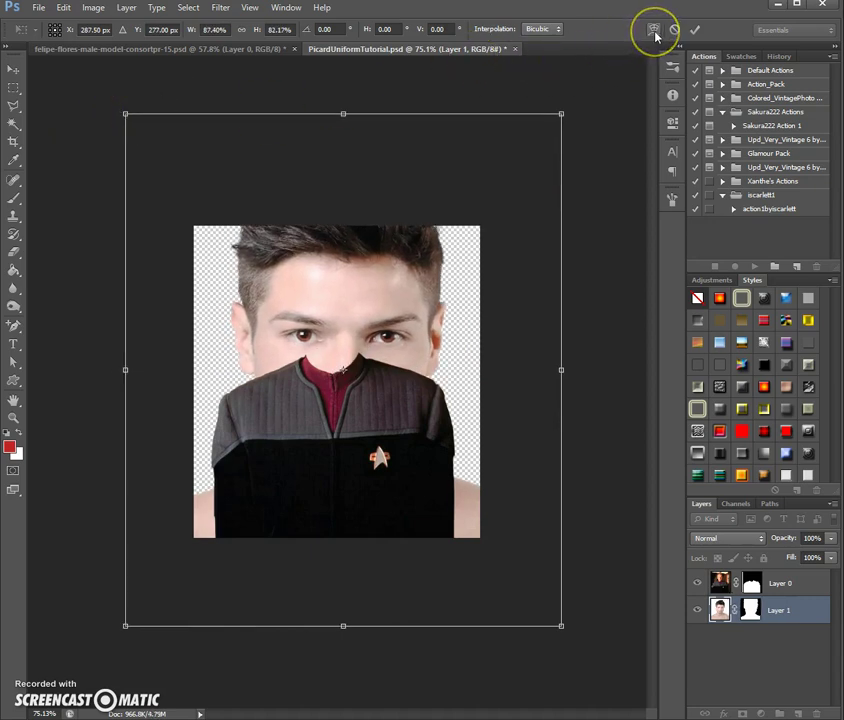
pyautogui.hotkey('ctrl', 'z')
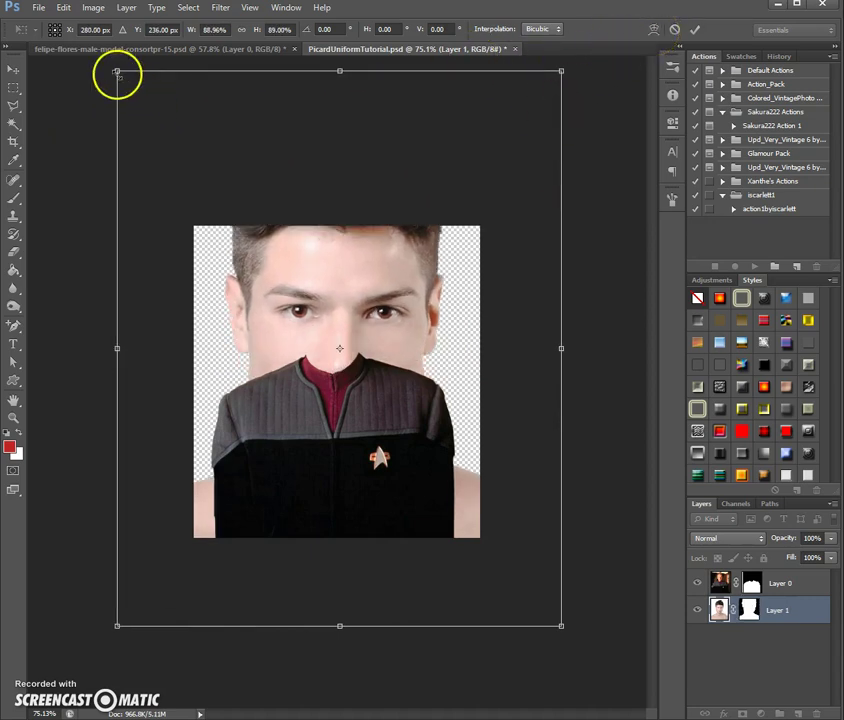
# Scale the face layer proportionally to about 38%, position the head so the chin meets the uniform's collar, and apply the transform.
pyautogui.moveTo(117, 71); pyautogui.dragTo(236, 193)
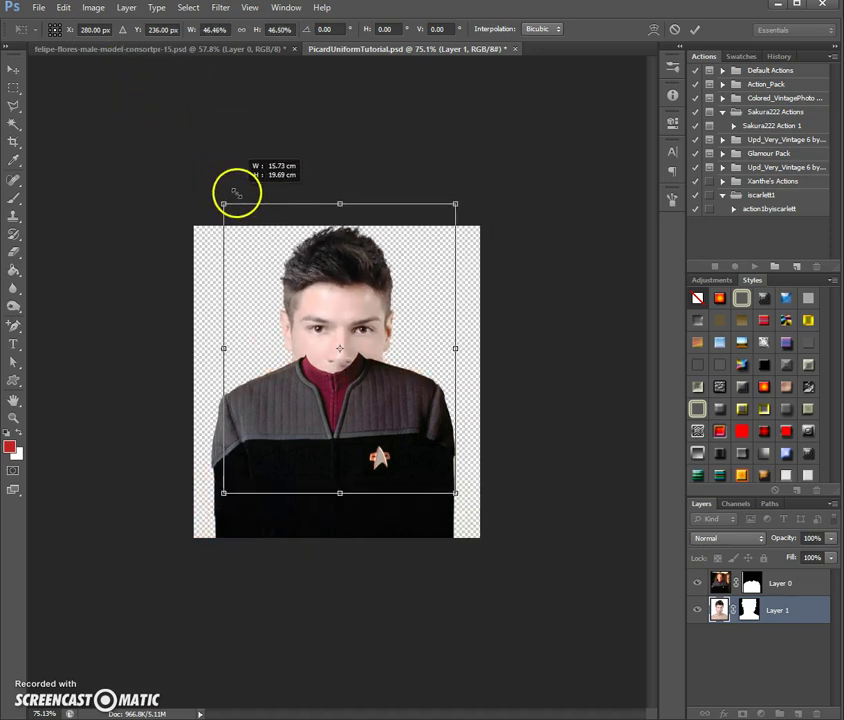
pyautogui.scroll(3, 390, 320)
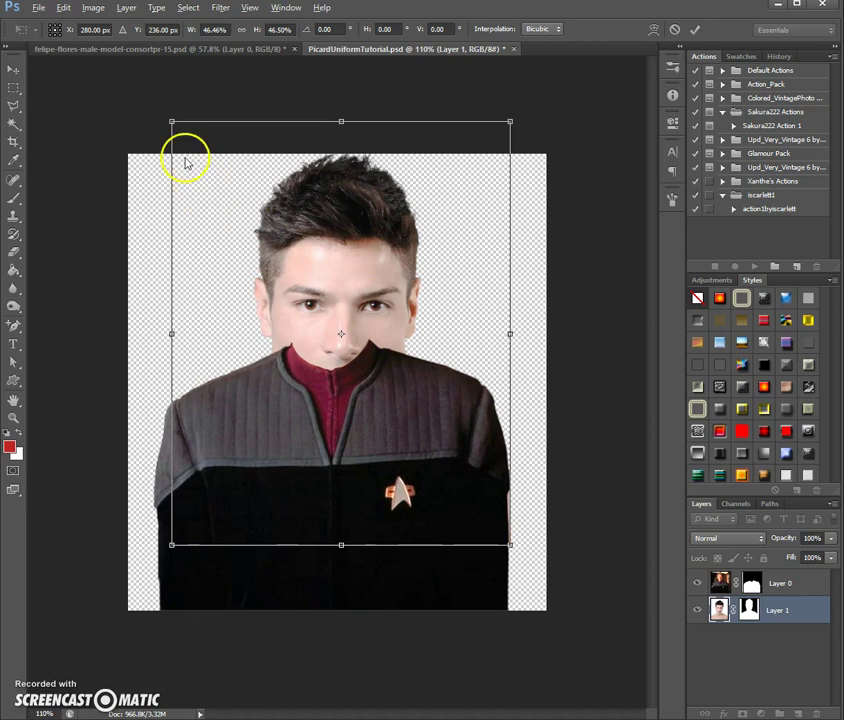
pyautogui.moveTo(172, 122); pyautogui.dragTo(186, 137)
pyautogui.moveTo(369, 279); pyautogui.dragTo(364, 235)
pyautogui.moveTo(178, 92); pyautogui.dragTo(196, 113)
pyautogui.moveTo(358, 237); pyautogui.dragTo(358, 242)
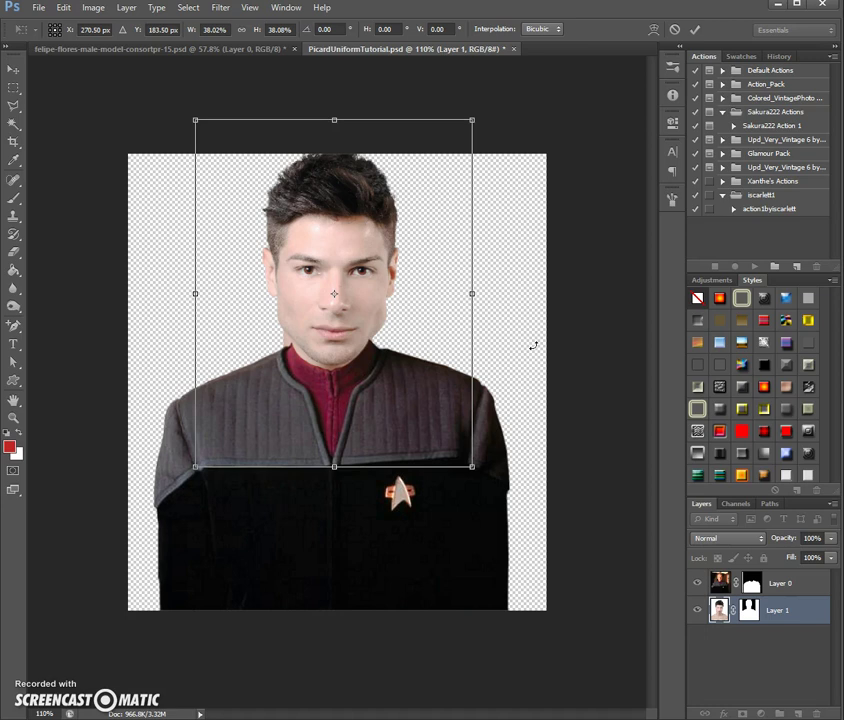
pyautogui.click(695, 30)
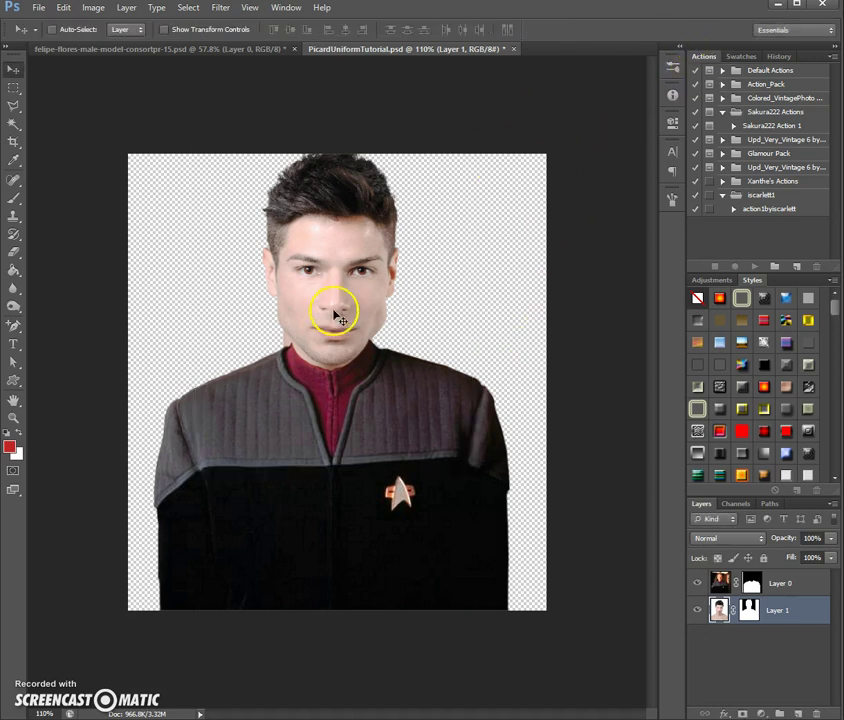
# Nudge the head slightly to align it with the collar, and move both layers together about 1.34 cm down and 0.14 cm left.
pyautogui.press('Left')
pyautogui.press('Left')
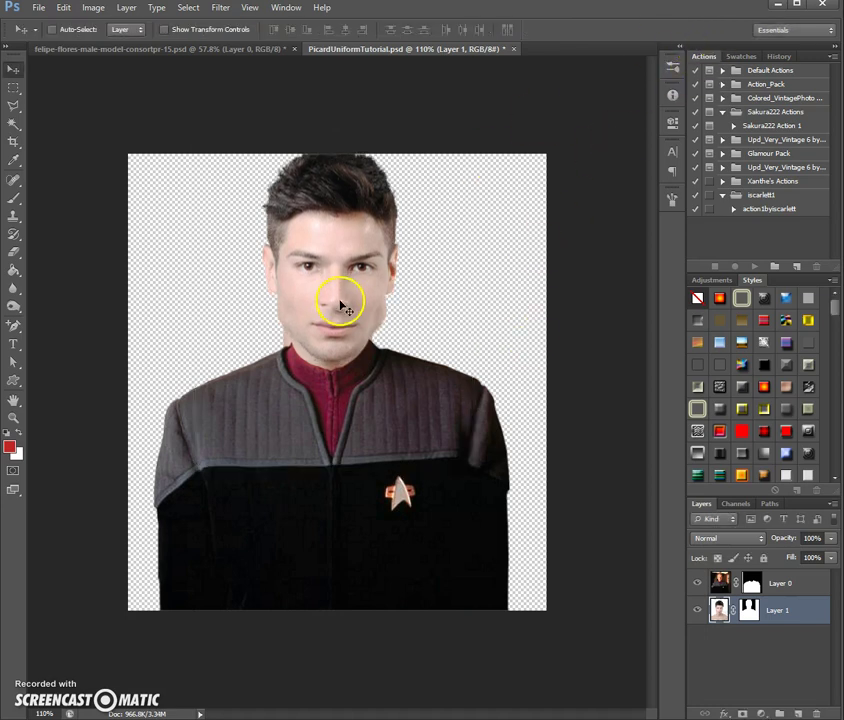
pyautogui.press('Right')
pyautogui.press('Right')
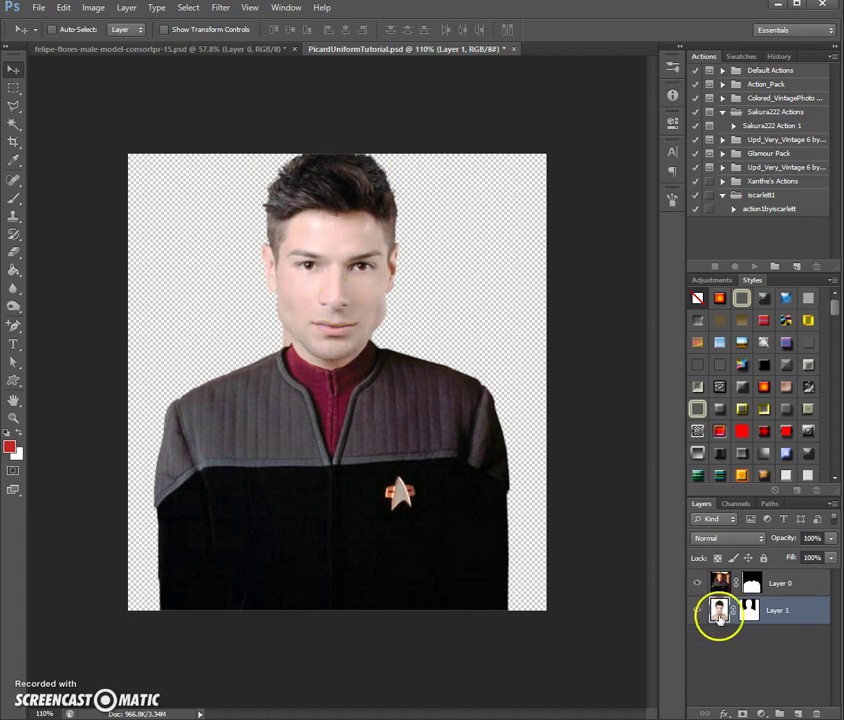
pyautogui.keyDown('shift'); pyautogui.click(795, 585); pyautogui.keyUp('shift')
pyautogui.moveTo(448, 440); pyautogui.dragTo(428, 468)
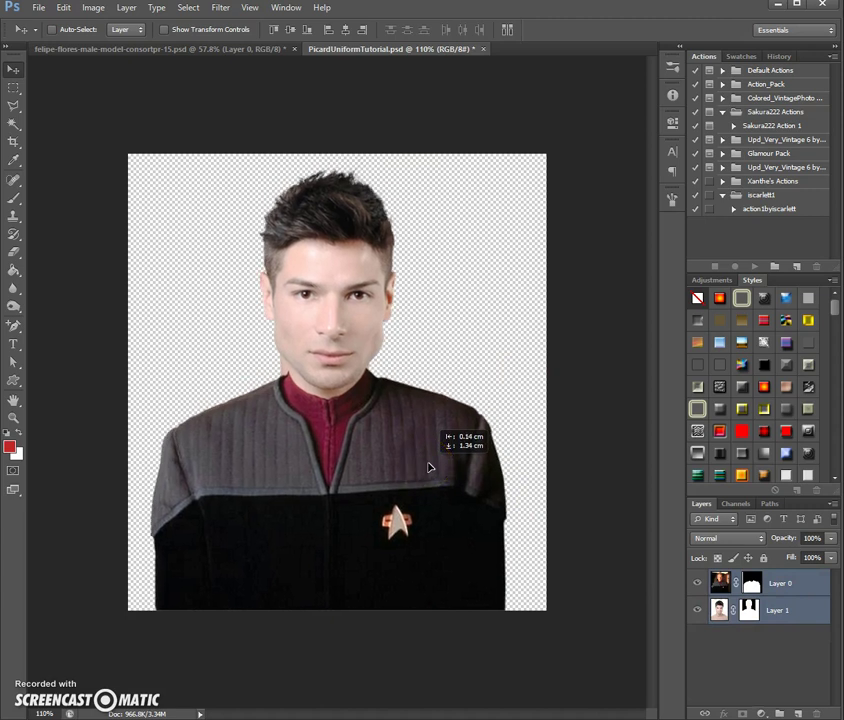
# Scale the face layer slightly smaller with Free Transform to suit the uniform's proportions, and apply it.
pyautogui.click(778, 612)
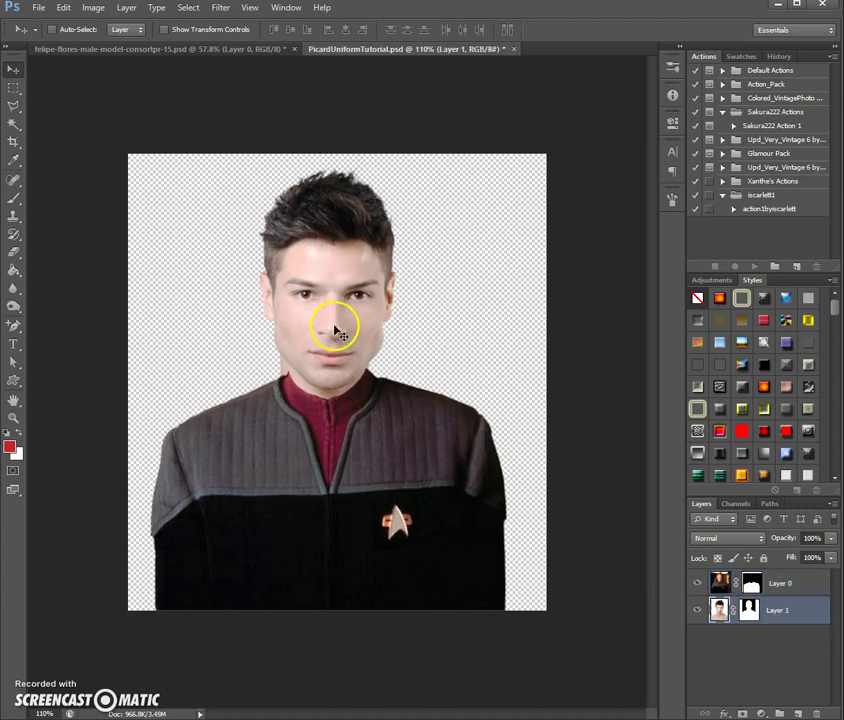
pyautogui.hotkey('ctrl', 't')
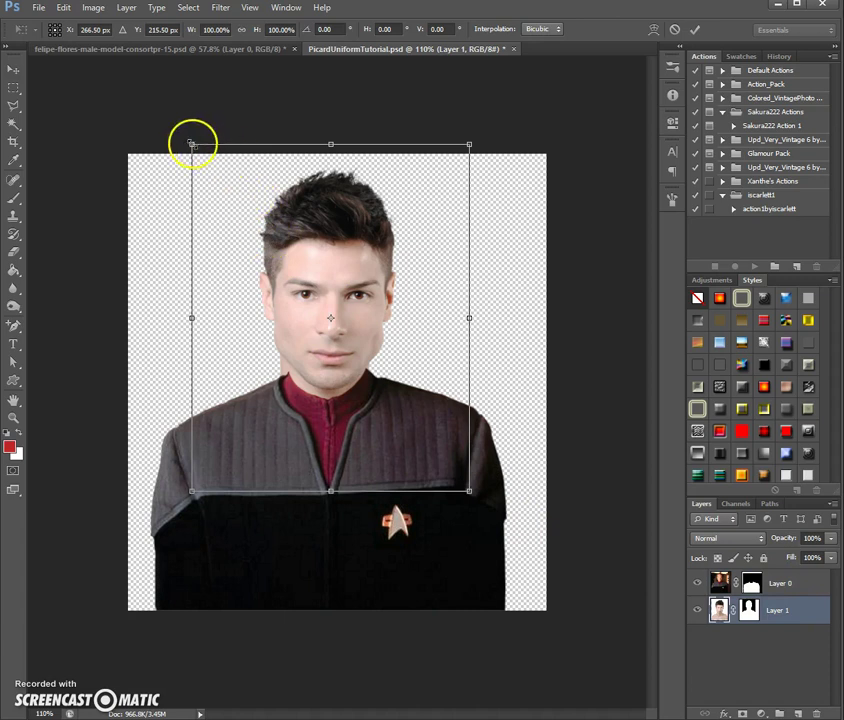
pyautogui.moveTo(191, 144); pyautogui.dragTo(203, 151)
pyautogui.click(695, 29)
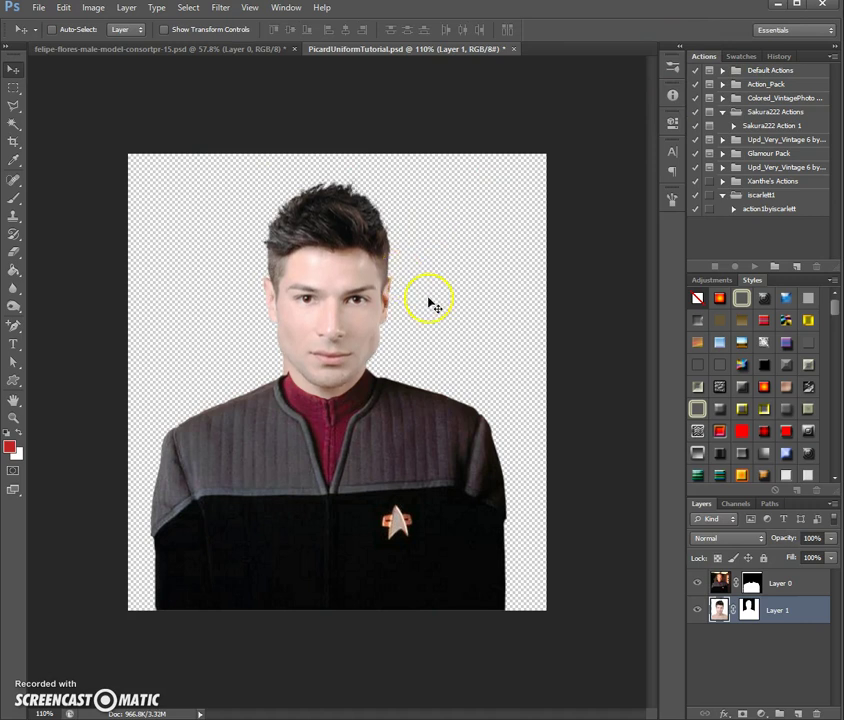
# Start Puppet Warp on the uniform layer, Layer 0, and place three pins across its lower edge.
pyautogui.scroll(3, 266, 418)
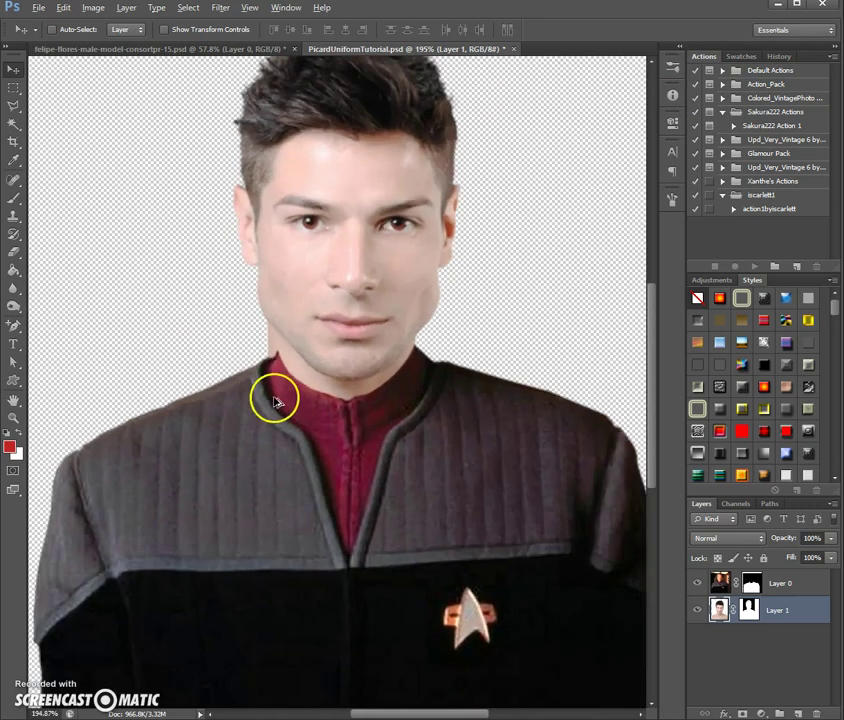
pyautogui.scroll(1, 290, 385)
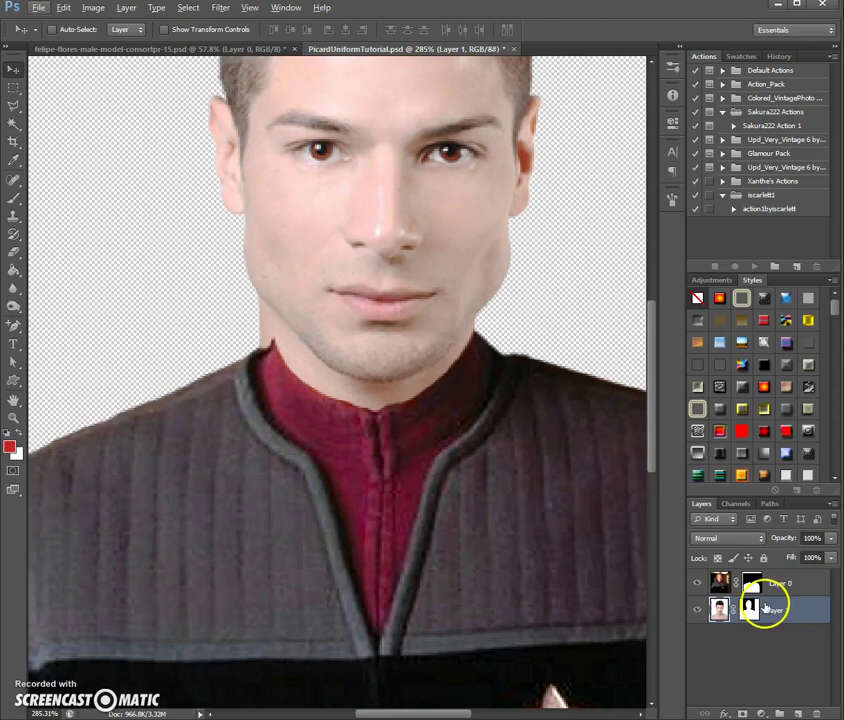
pyautogui.click(508, 476)
pyautogui.click(720, 582)
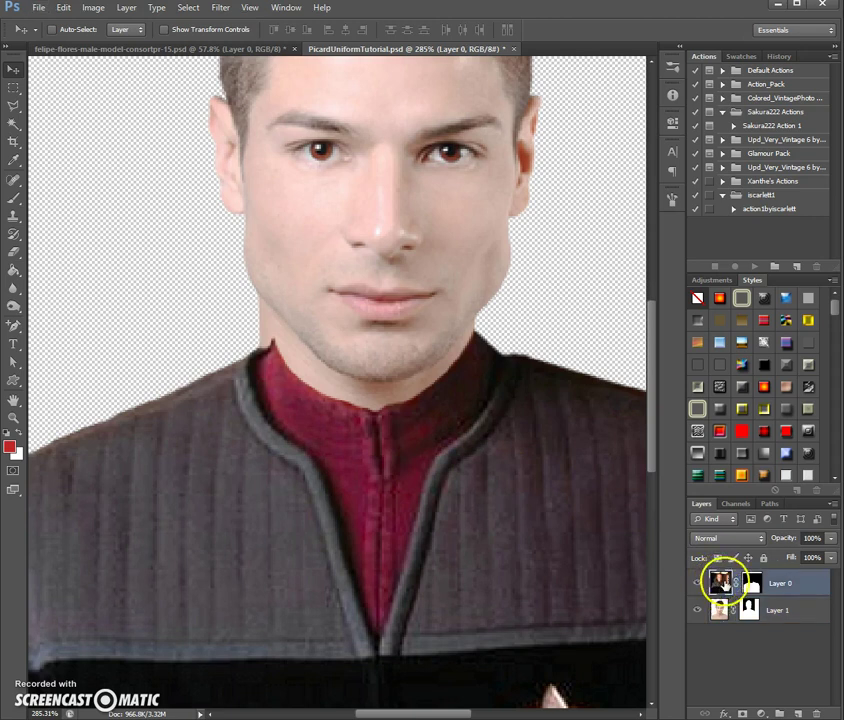
pyautogui.click(66, 14)
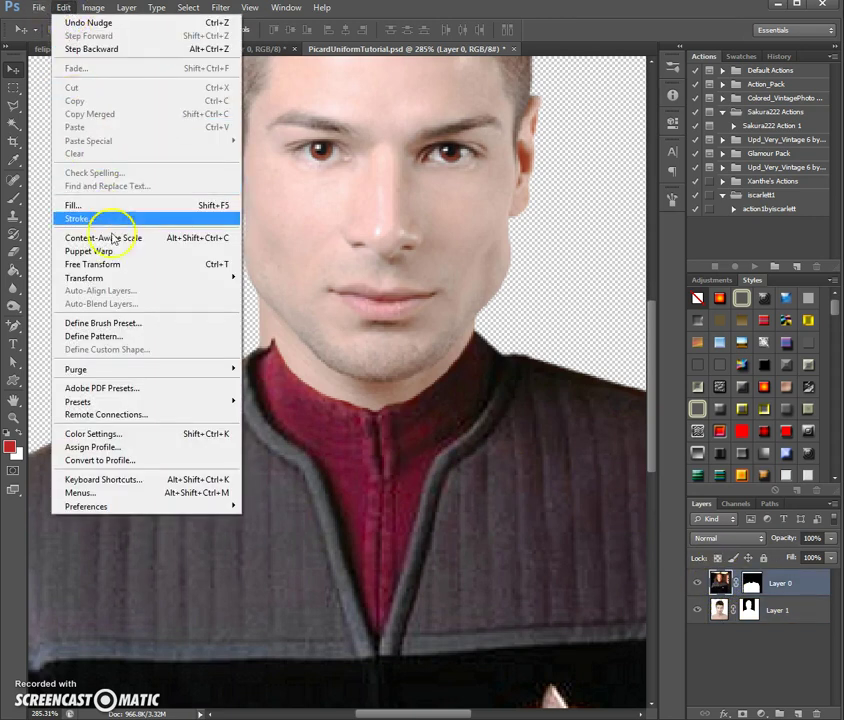
pyautogui.click(119, 249)
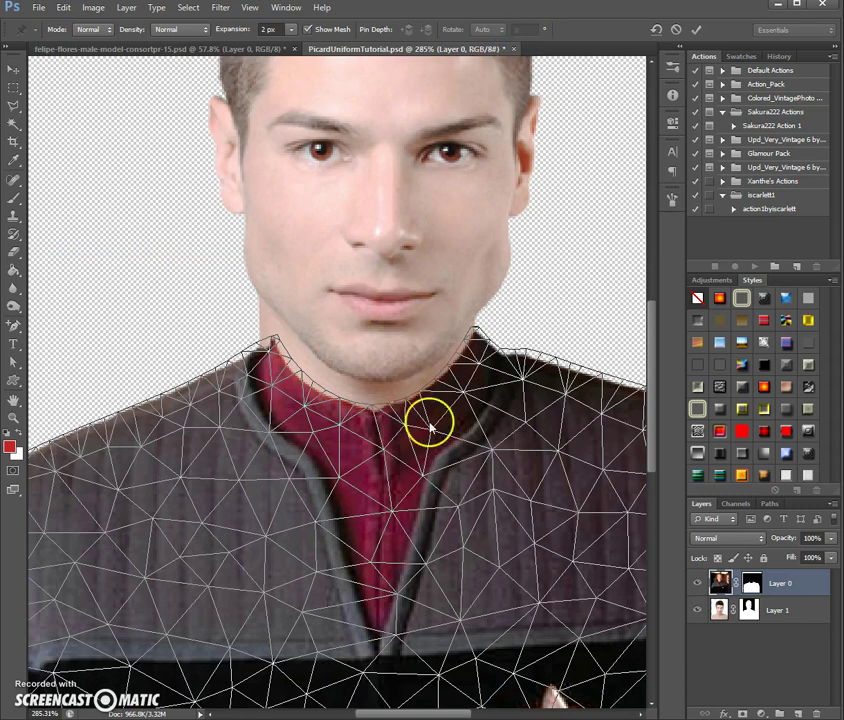
pyautogui.scroll(-5, 430, 426)
pyautogui.scroll(2, 440, 537)
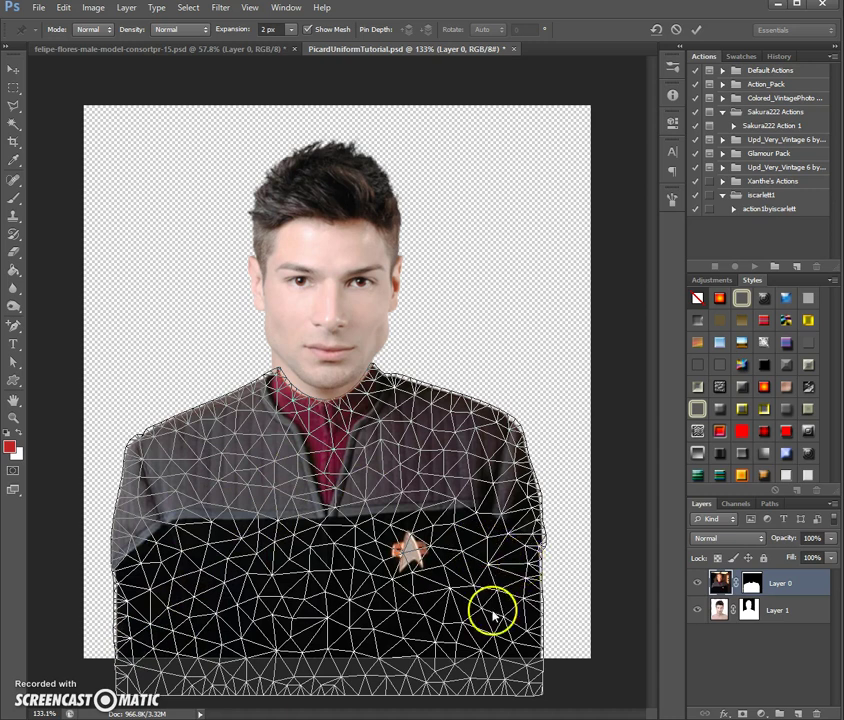
pyautogui.click(130, 645)
pyautogui.click(337, 647)
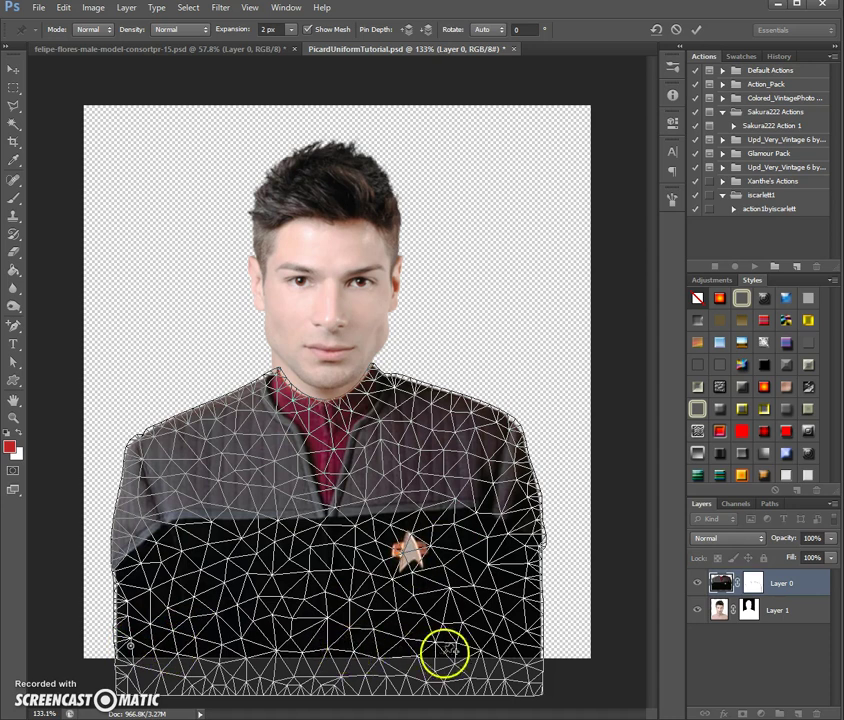
pyautogui.click(526, 647)
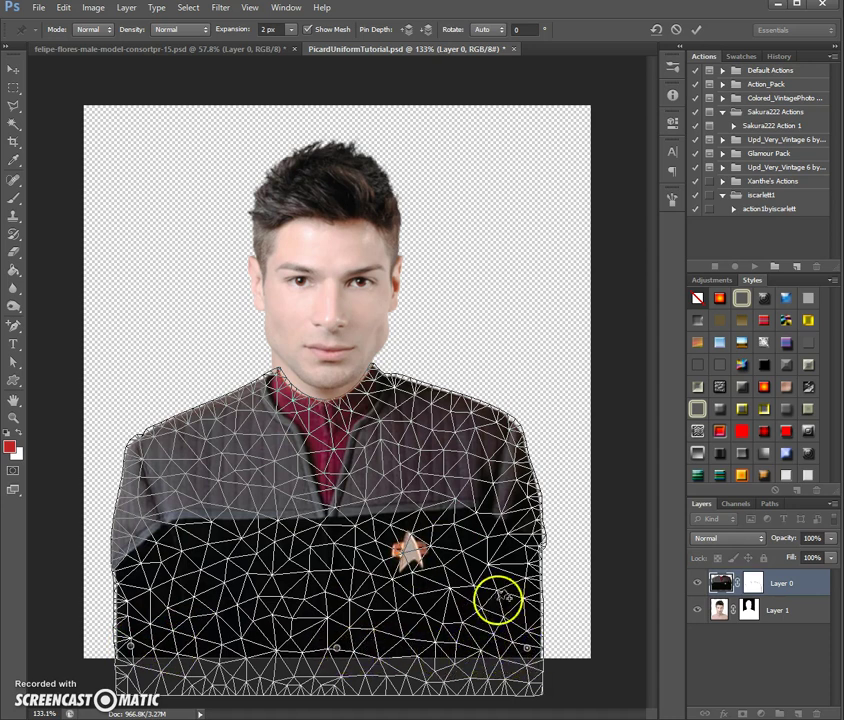
# Pin the uniform with three warp pins across the chest at badge height and three across the shoulder line.
pyautogui.click(522, 565)
pyautogui.click(340, 563)
pyautogui.click(123, 564)
pyautogui.click(129, 451)
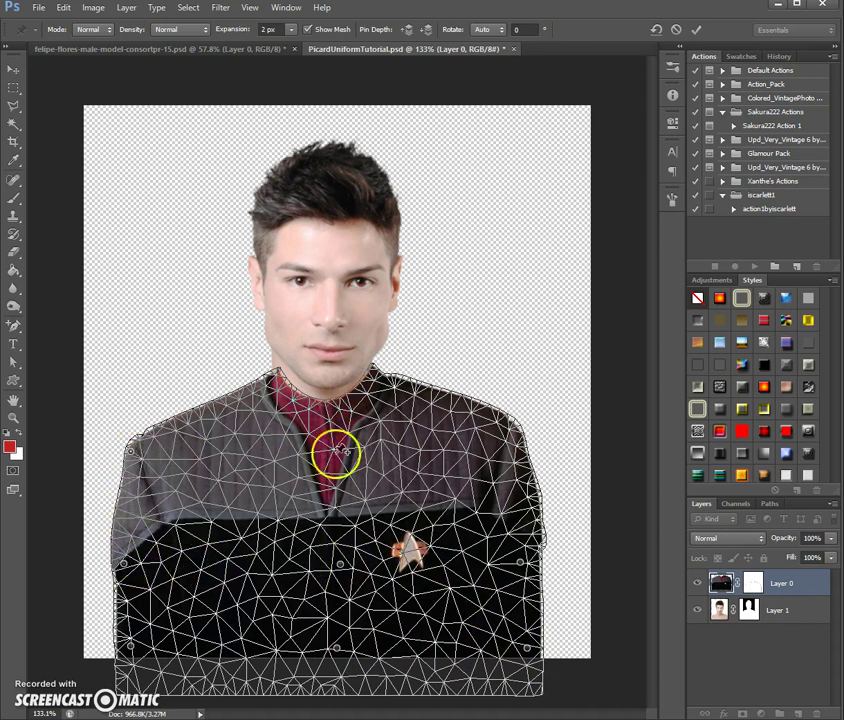
pyautogui.click(331, 447)
pyautogui.click(500, 441)
pyautogui.click(284, 444)
# Add three warp pins along the collar: one at its front centre and one at each upper corner.
pyautogui.scroll(3, 284, 444)
pyautogui.scroll(2, 437, 478)
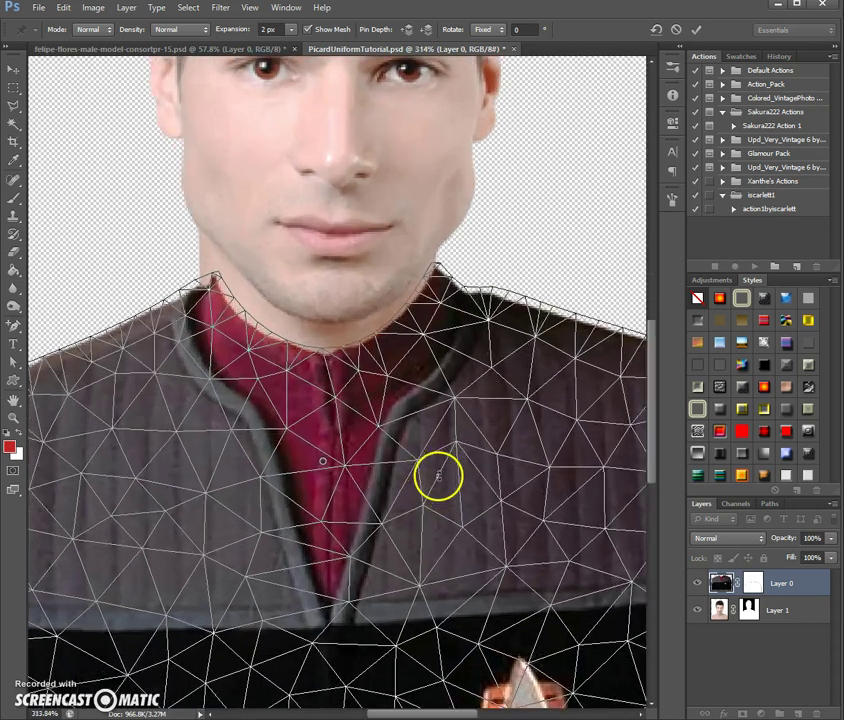
pyautogui.click(328, 360)
pyautogui.click(442, 287)
pyautogui.click(206, 302)
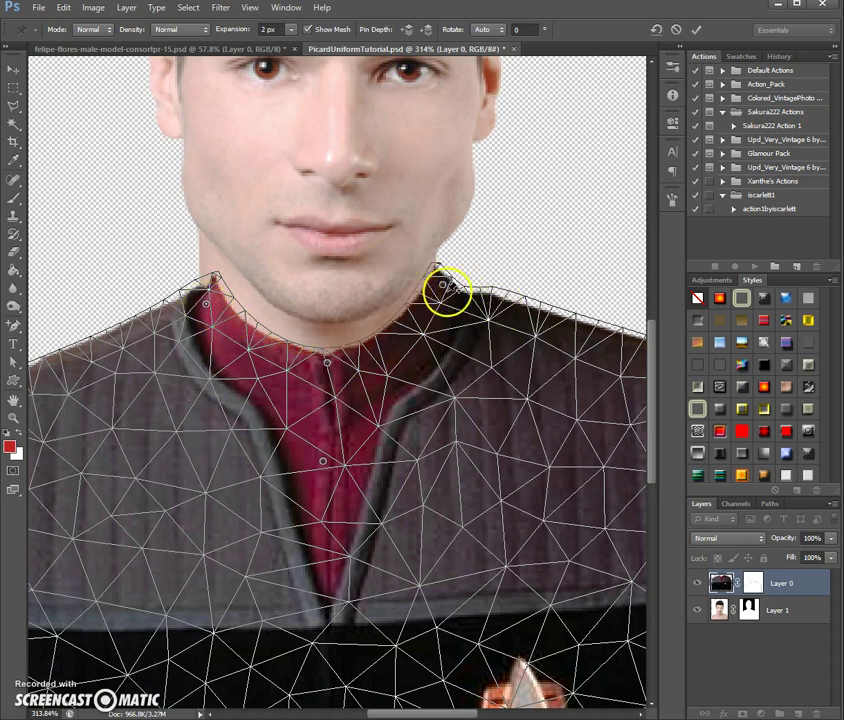
# Pull the two upper collar-corner pins outward so the collar fits around the neck, and apply the Puppet Warp.
pyautogui.scroll(2, 443, 288)
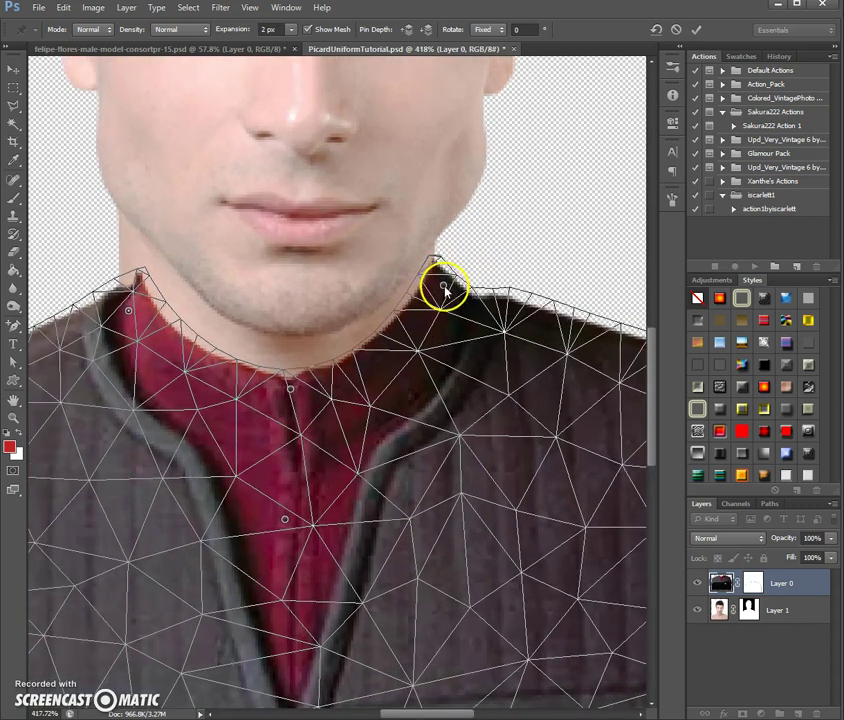
pyautogui.moveTo(445, 287); pyautogui.dragTo(450, 291)
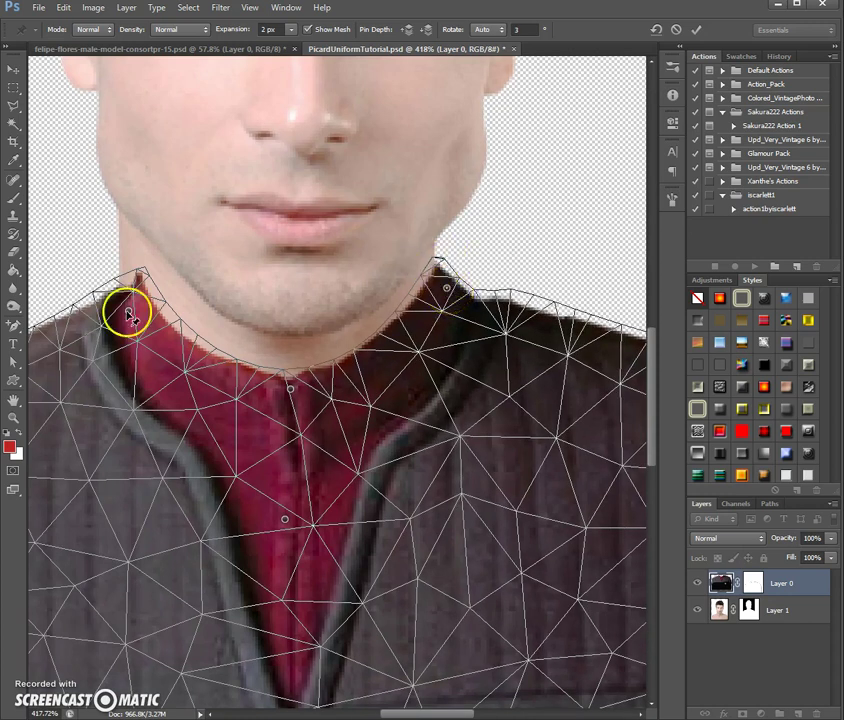
pyautogui.moveTo(130, 316); pyautogui.dragTo(112, 320)
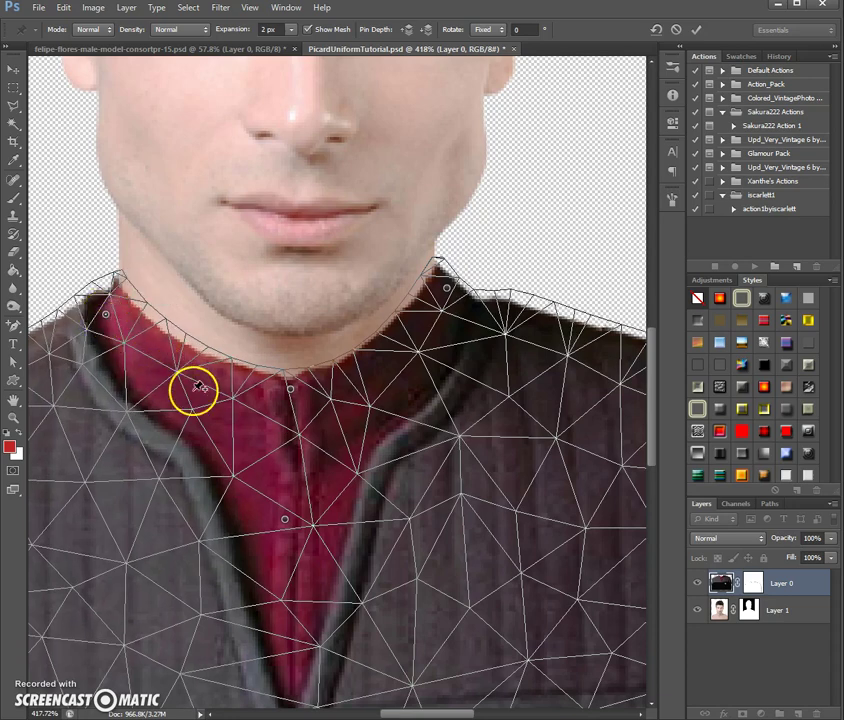
pyautogui.scroll(-5, 194, 390)
pyautogui.scroll(-1, 222, 520)
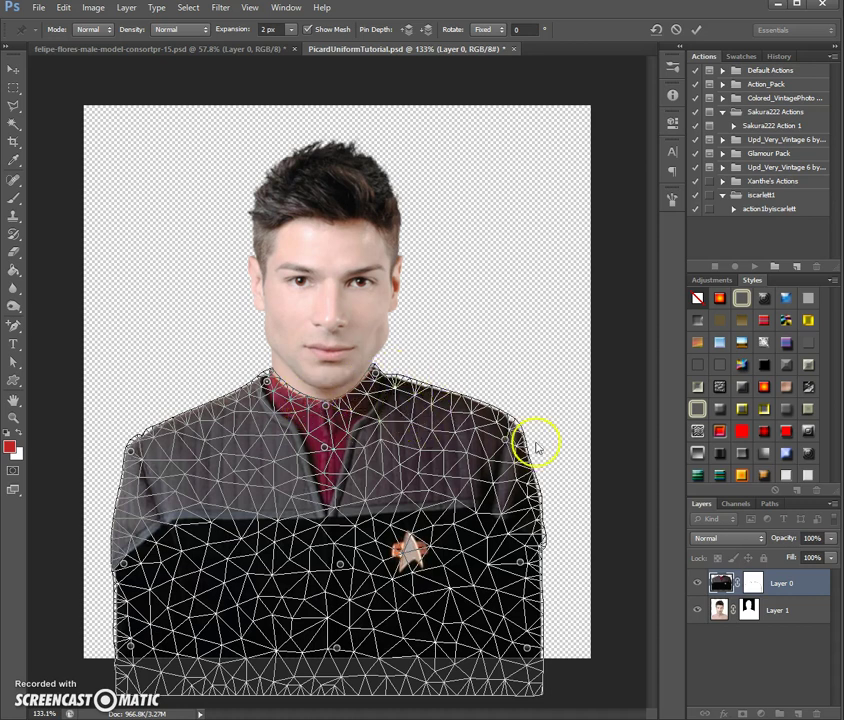
pyautogui.click(697, 37)
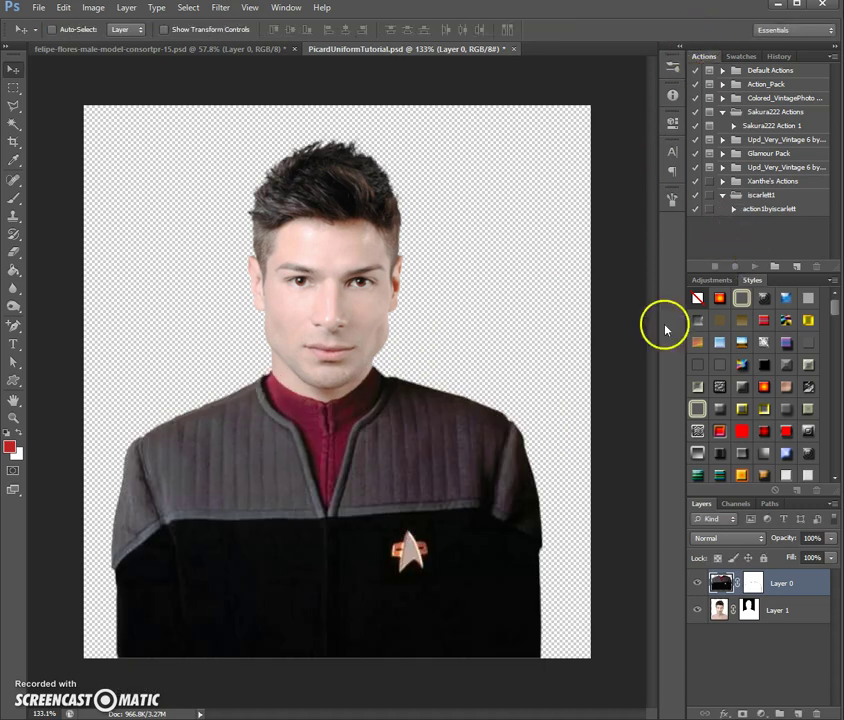
pyautogui.scroll(2, 322, 385)
pyautogui.scroll(1, 316, 384)
pyautogui.scroll(-3, 316, 384)
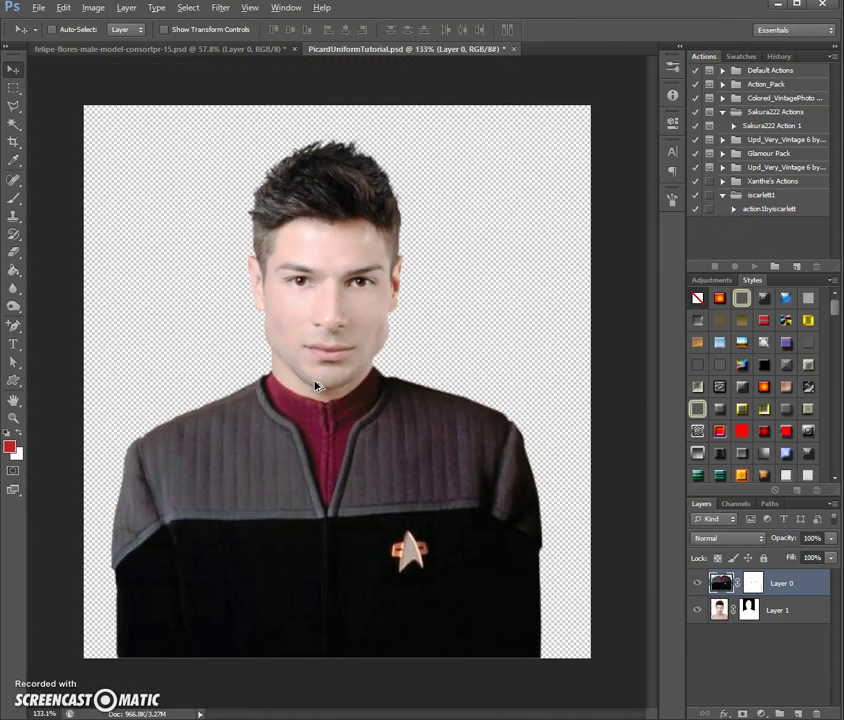